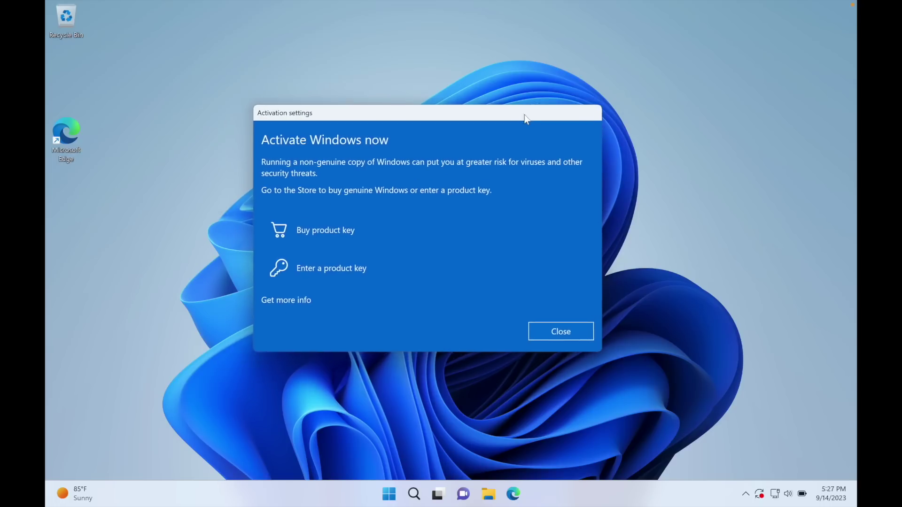
Close the Activate Windows prompt, leaving the bare Windows 11 desktop with the blue wallpaper.
drag(524, 110, 518, 108)
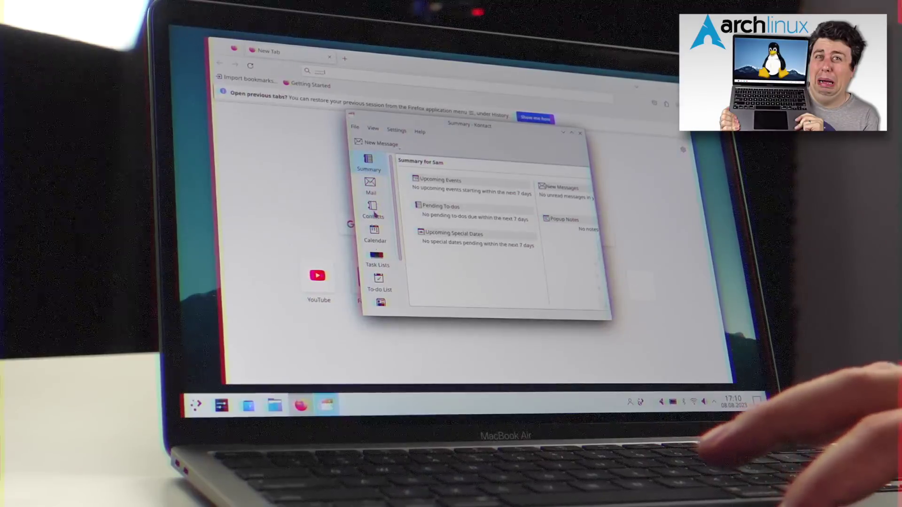
click(373, 213)
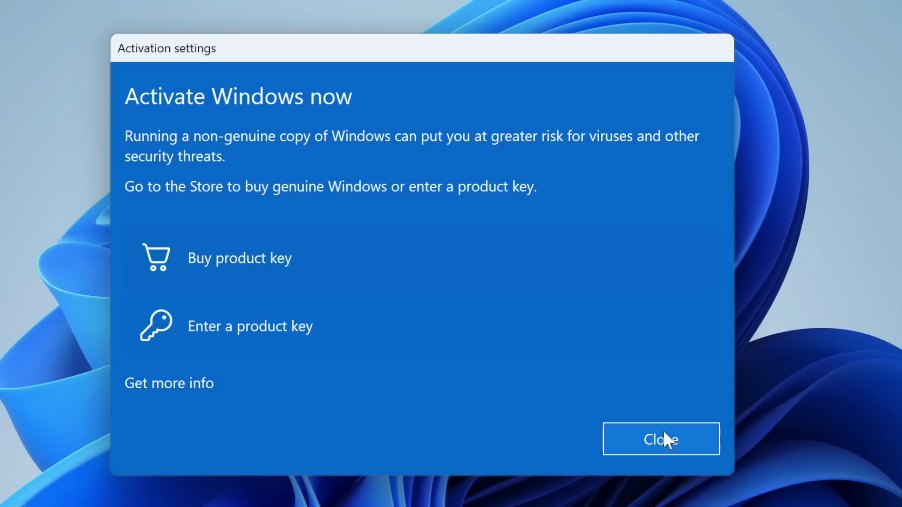
click(664, 432)
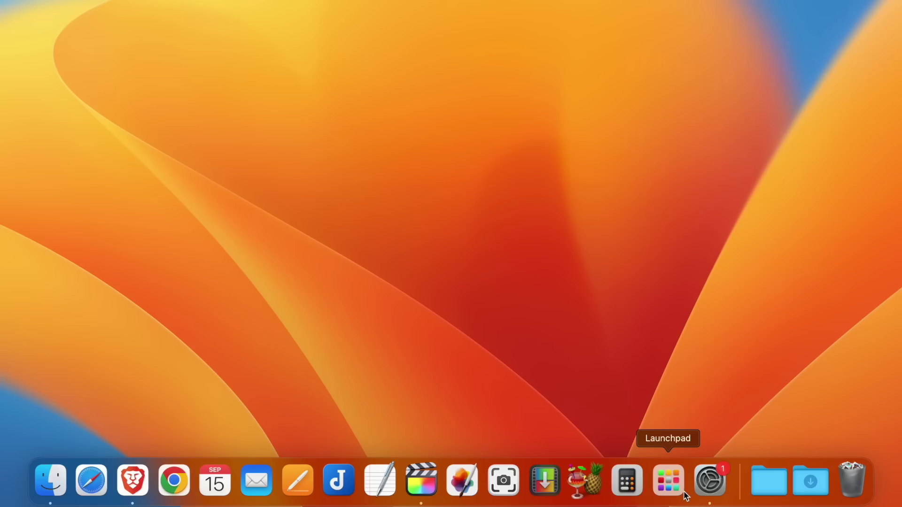
Launch Parallels Desktop from the macOS Launchpad app grid.
click(684, 492)
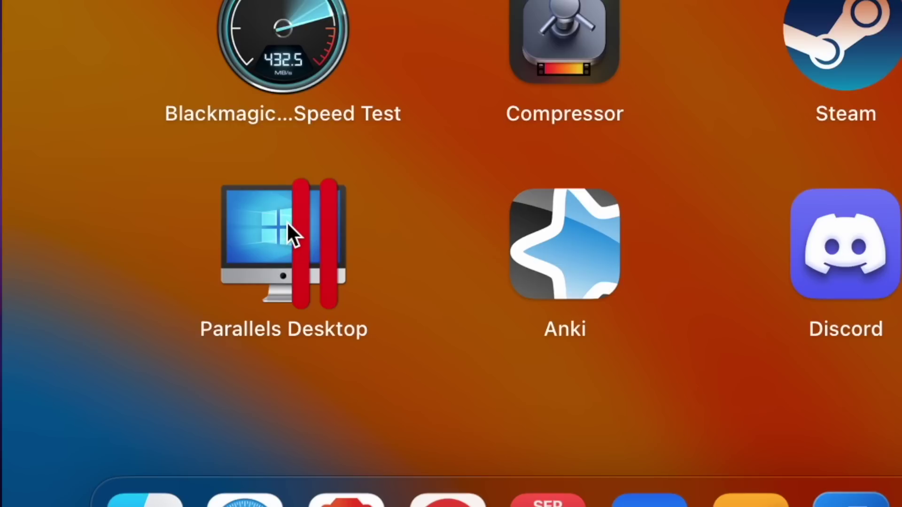
click(287, 224)
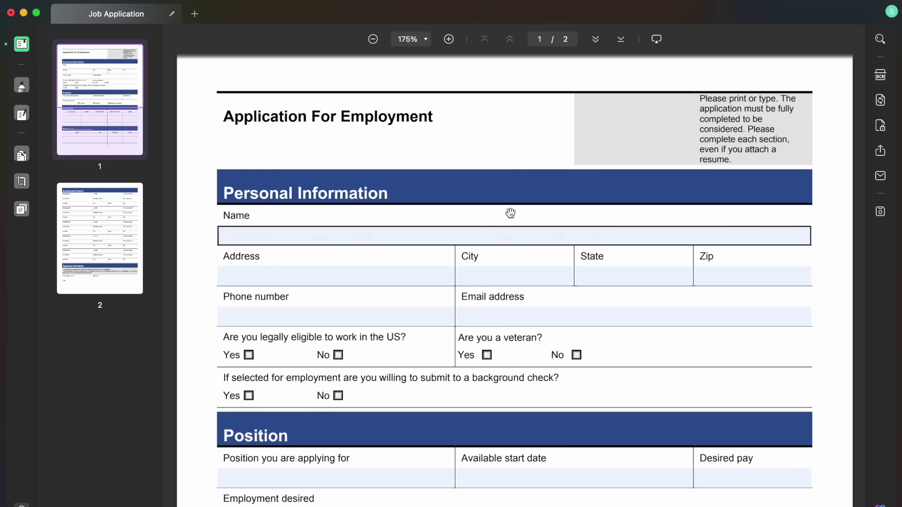
scroll(511, 212, down, 10)
scroll(511, 212, down, 5)
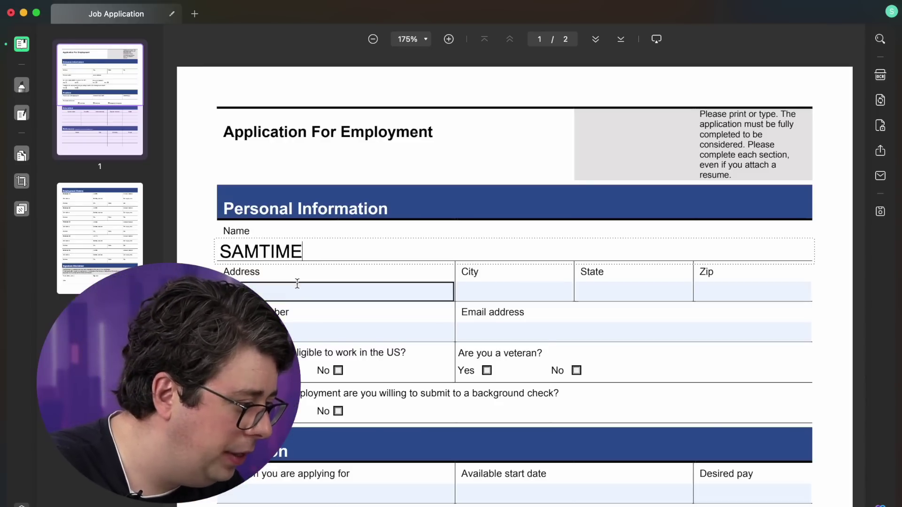
Strike through the work-eligibility question on the job application.
click(596, 286)
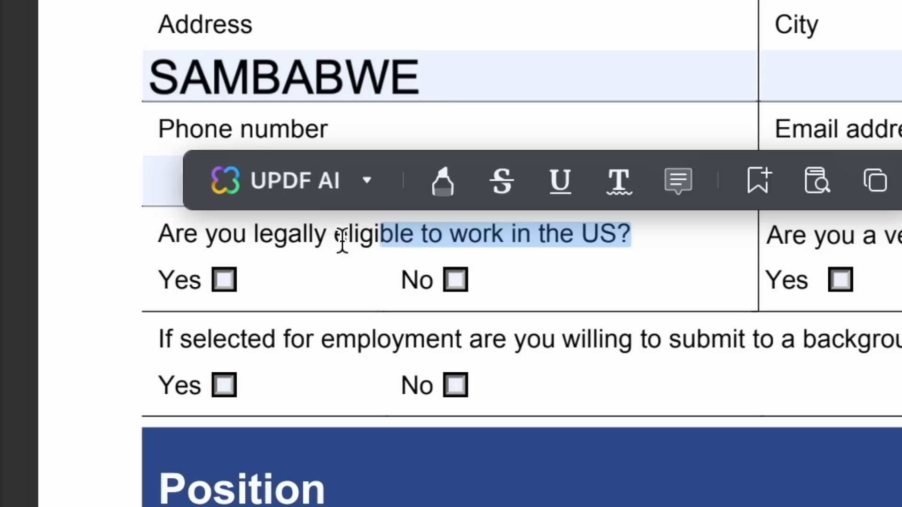
drag(340, 243, 169, 230)
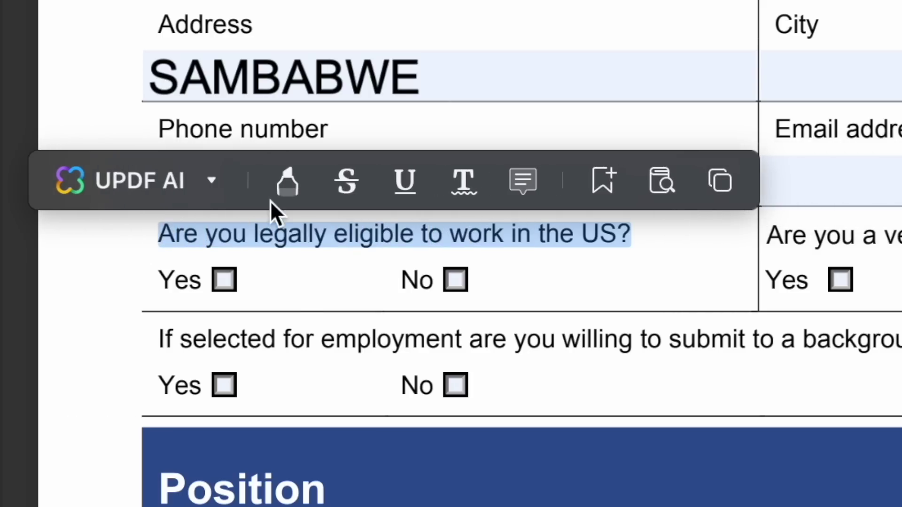
click(350, 180)
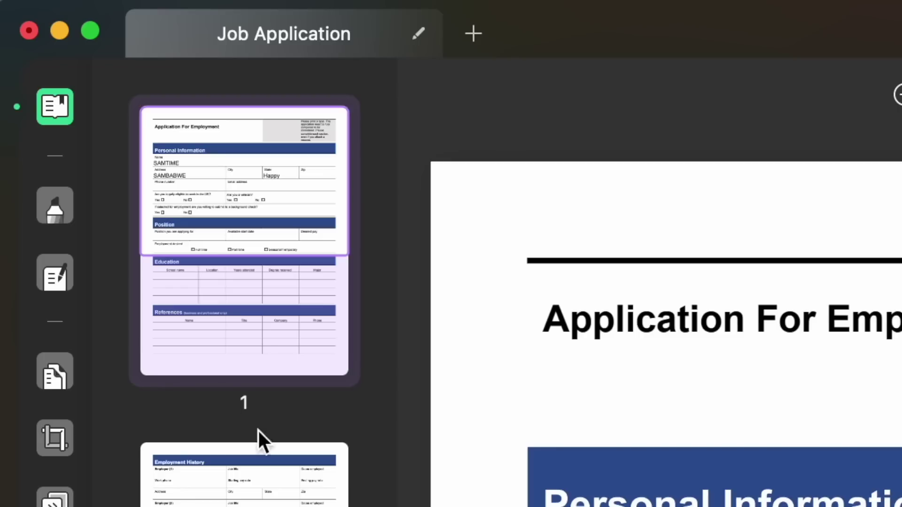
In Edit PDF mode, replace 'background check' with 'n ice cream' in the background-check question.
click(67, 275)
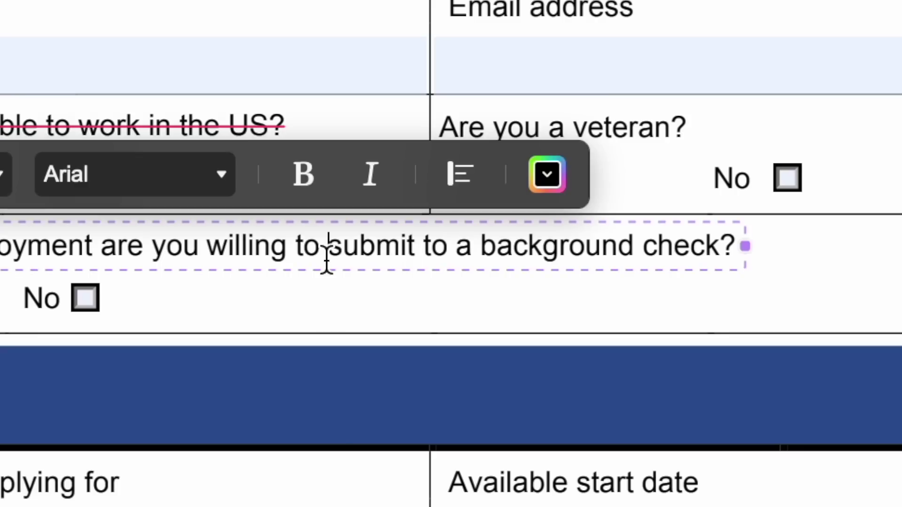
drag(475, 249, 734, 247)
text(n ice cream)
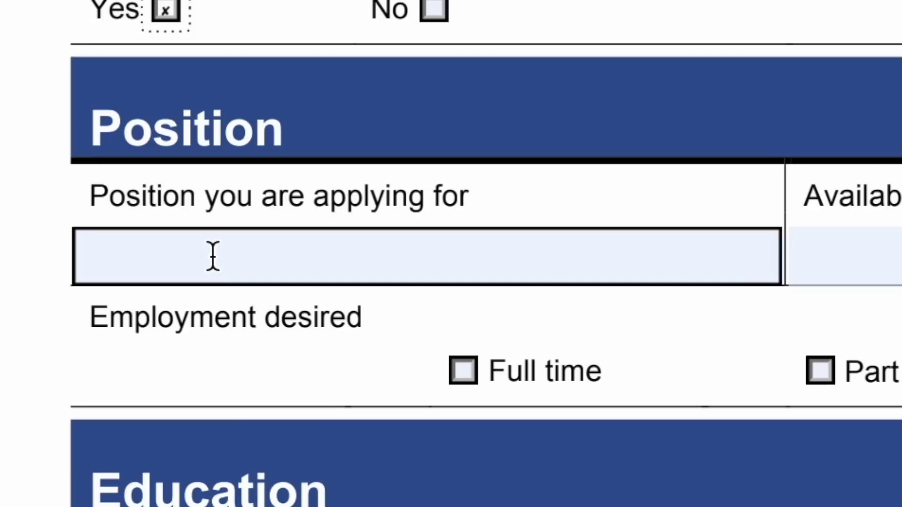
click(215, 256)
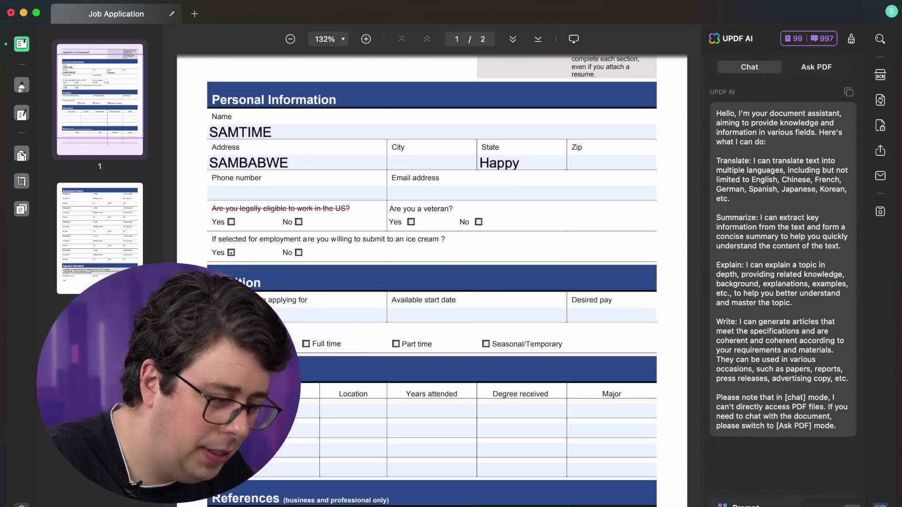
Ask UPDF AI for a high-ranking tech job and enter CTO as the position.
text(What's)
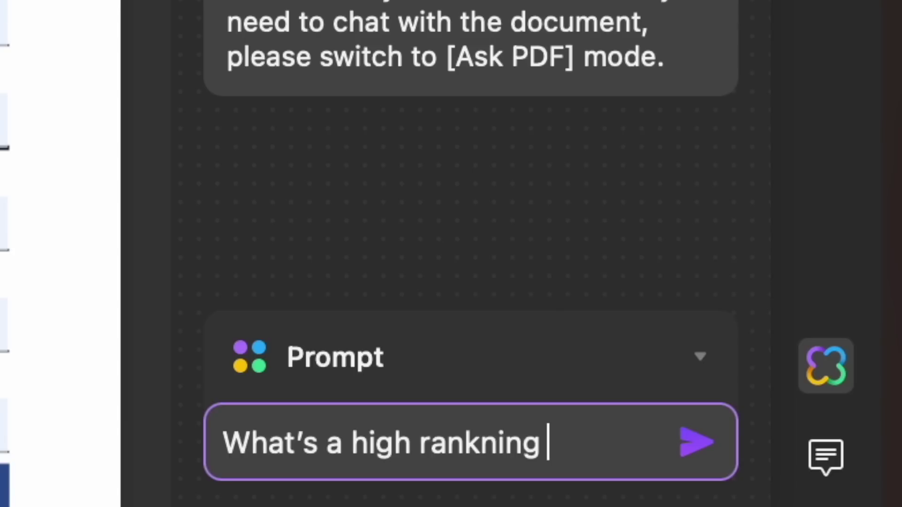
text( a high rankning job in a tec)
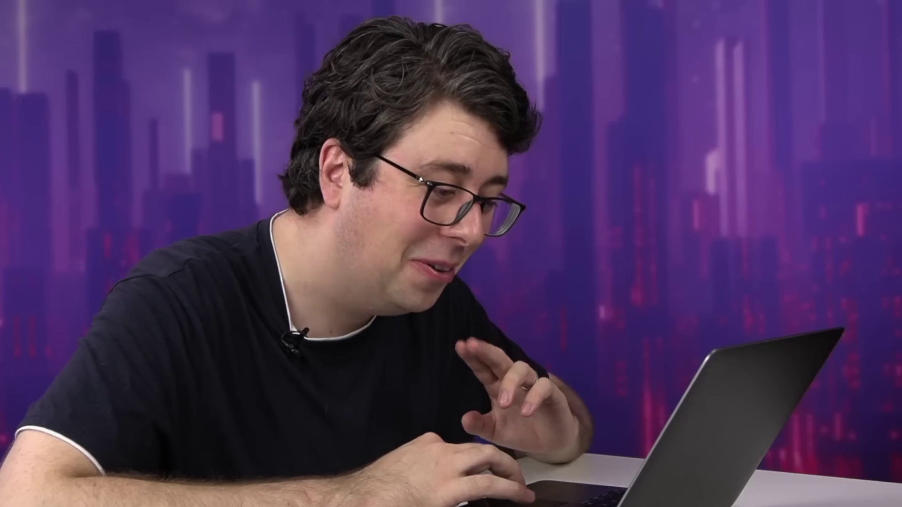
drag(261, 329, 349, 328)
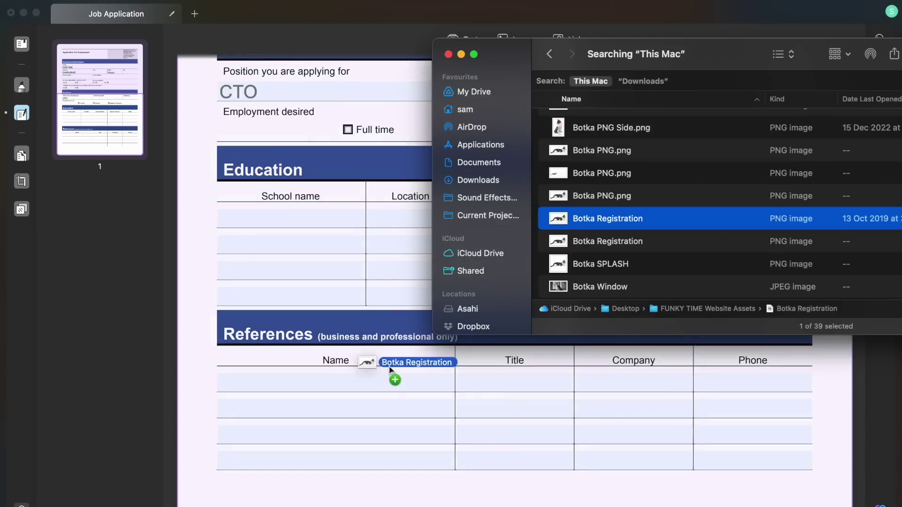
Drop the Botka Registration cat PNG onto the form near the References section.
drag(390, 370, 429, 441)
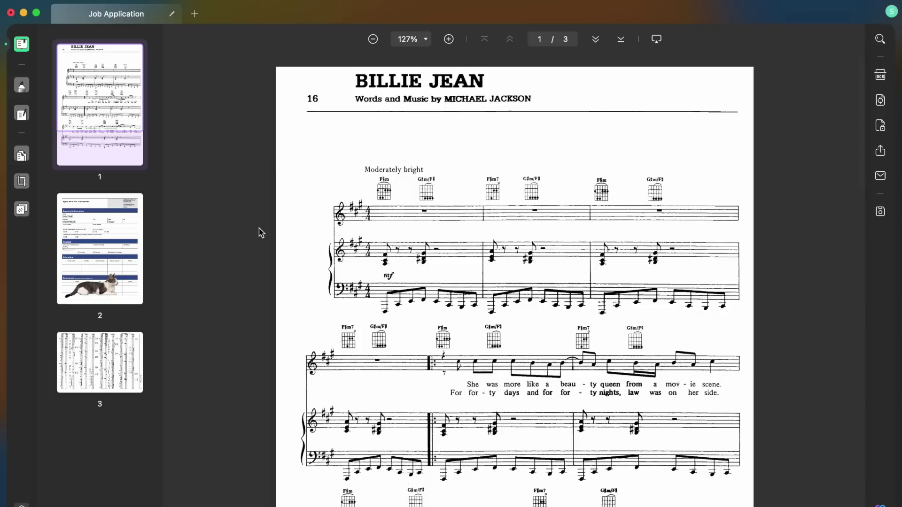
scroll(261, 233, down, 15)
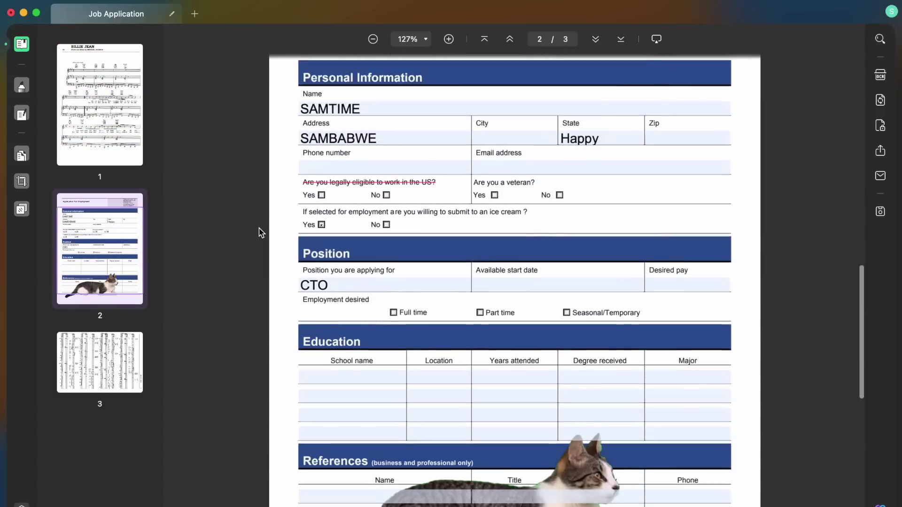
scroll(259, 232, down, 2)
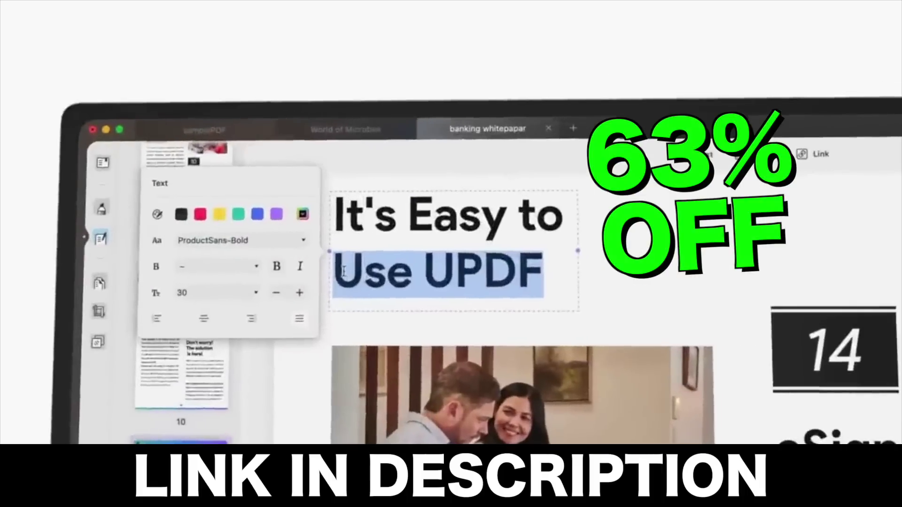
text(Edit PDF)
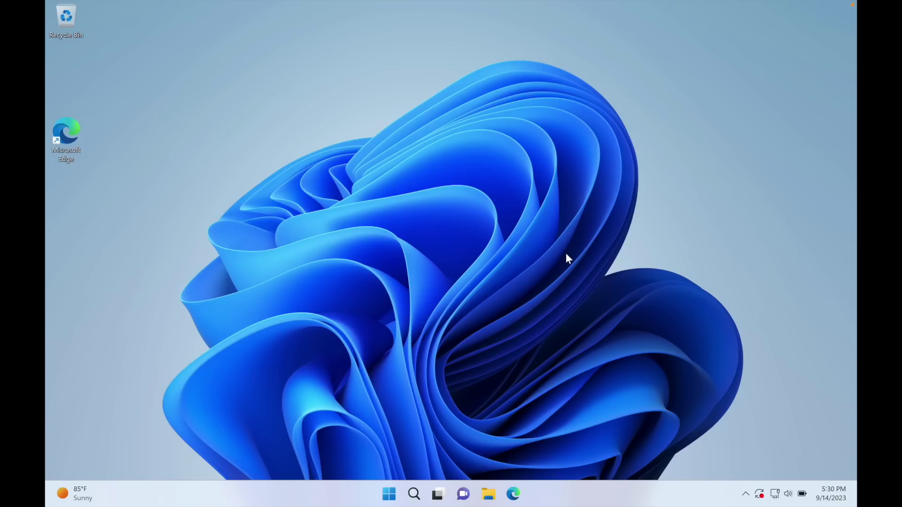
Open the Windows 11 widgets board from the taskbar's weather widget.
drag(273, 66, 495, 293)
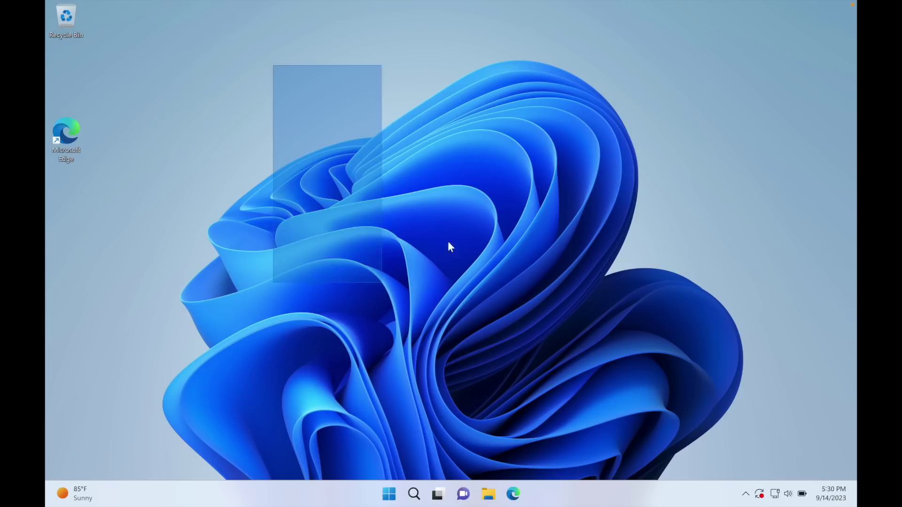
drag(448, 242, 579, 298)
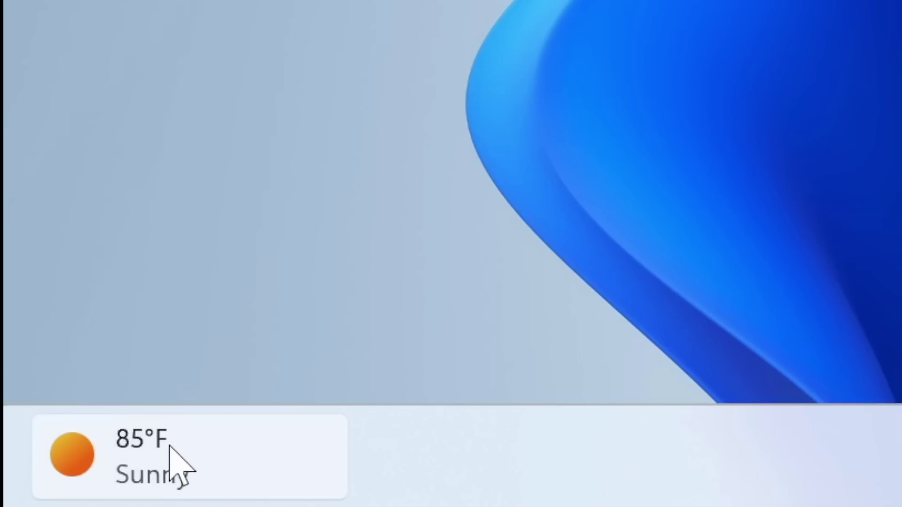
click(50, 488)
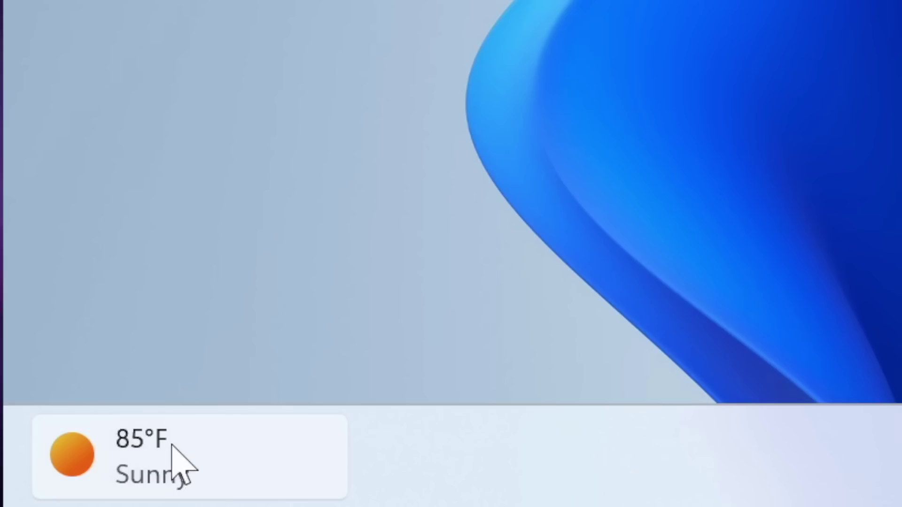
Show the widgets board with top news and the 77 °F Eforie weather card.
click(192, 460)
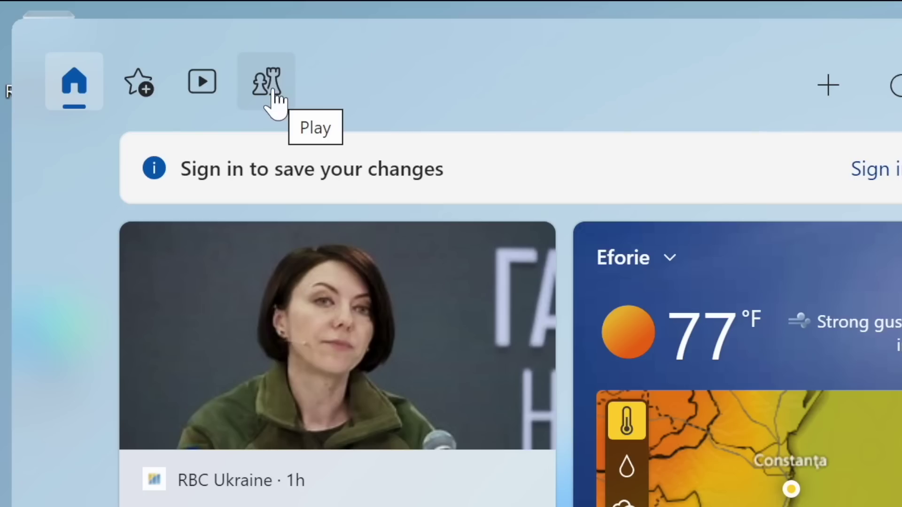
Open Microsoft Solitaire Collection from the Play tab's Recommended for you list.
click(272, 96)
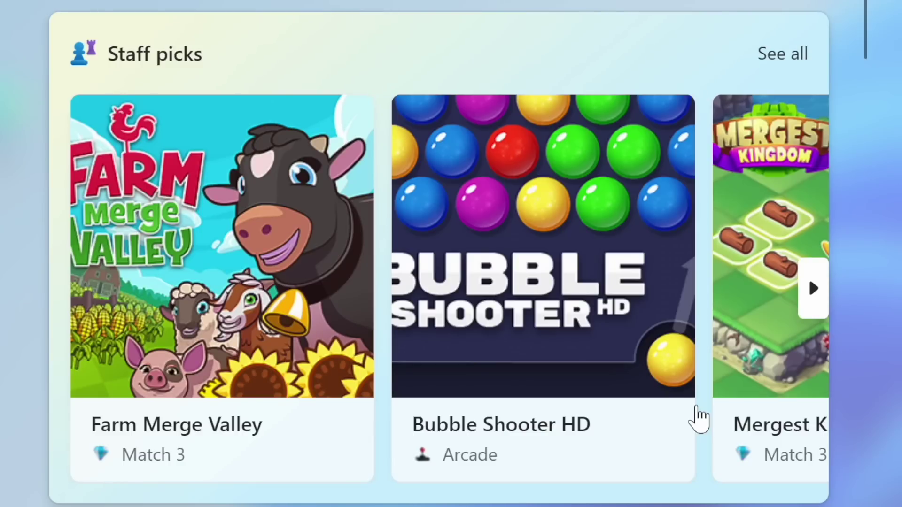
scroll(694, 417, down, 10)
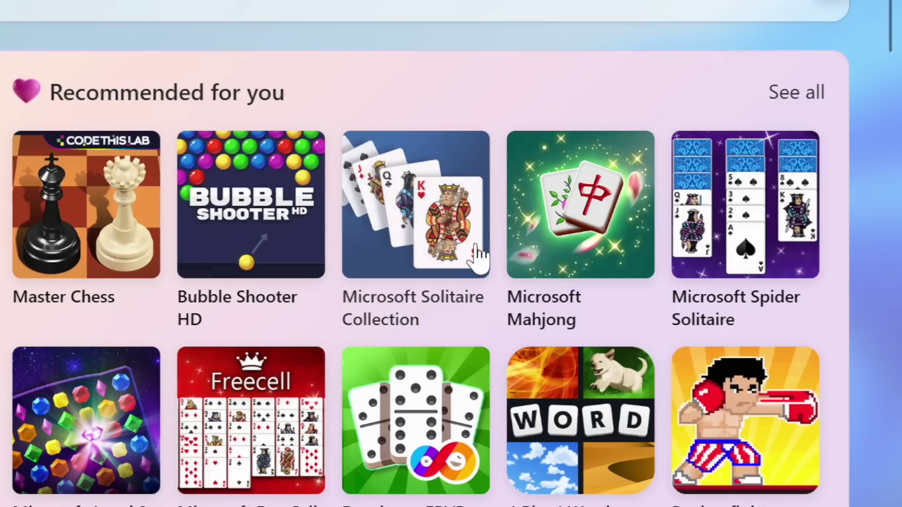
click(514, 256)
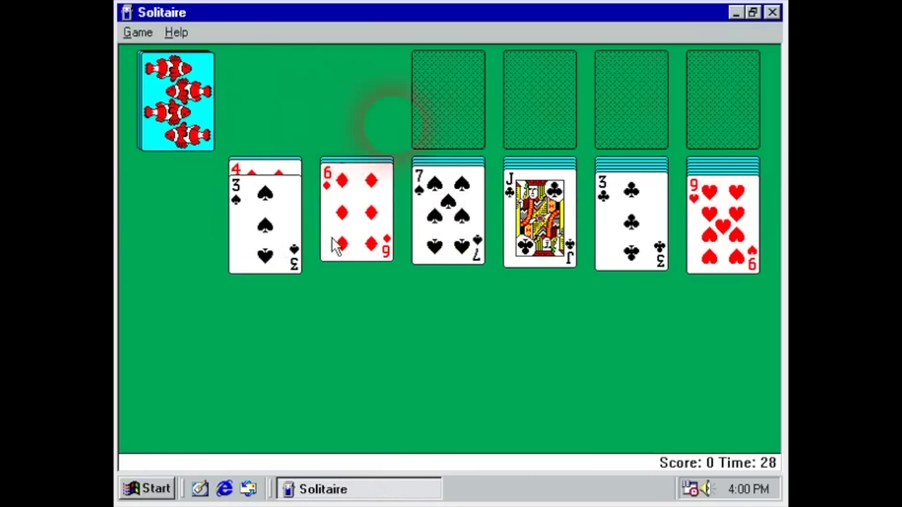
Move the 6♦ onto the 7♠, then open Bing chat in Edge's sidebar and start a question.
drag(334, 245, 426, 260)
click(350, 230)
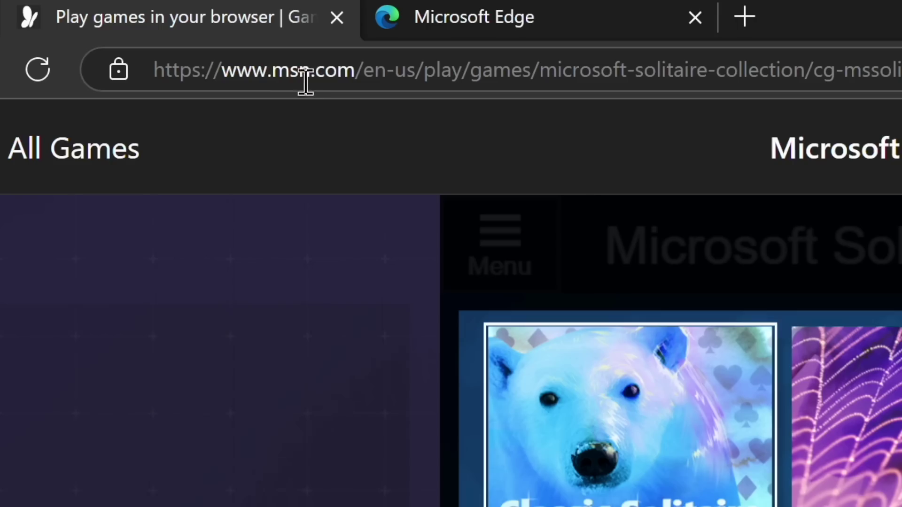
double_click(276, 75)
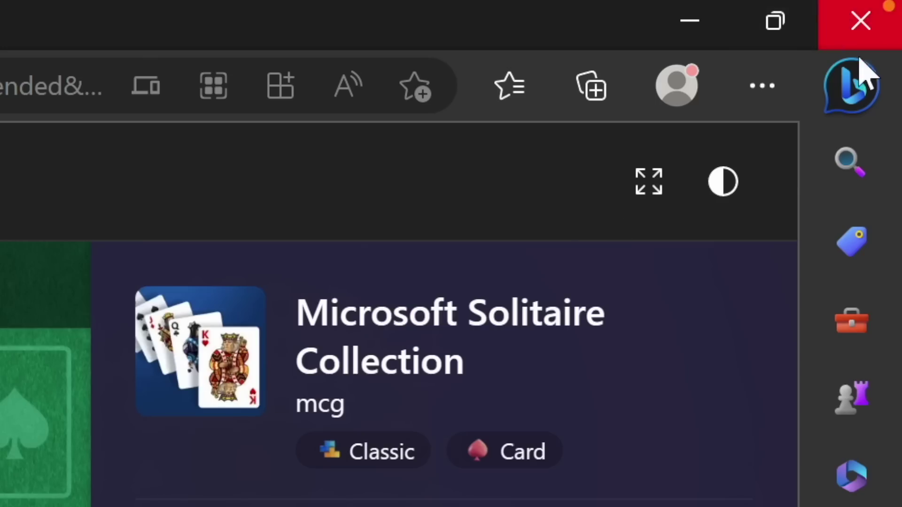
click(865, 71)
text(Hi Bing, why doesn't)
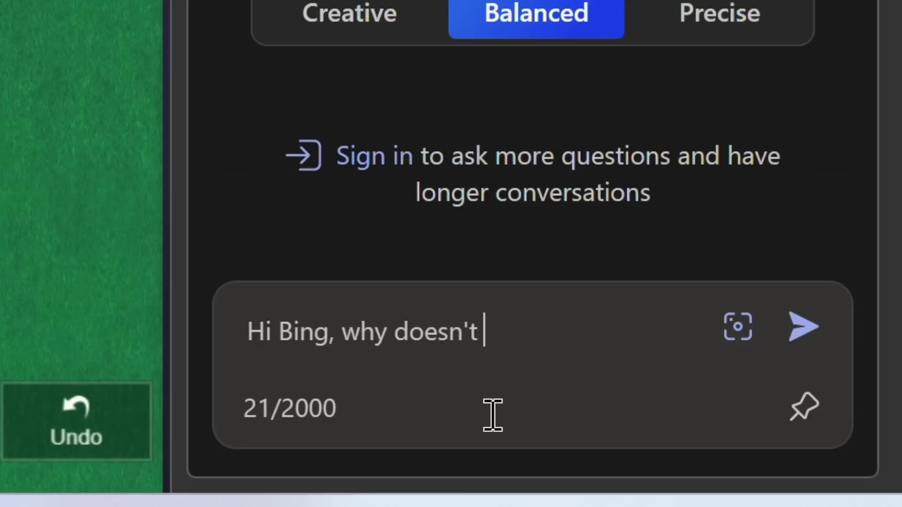
text(windows just c)
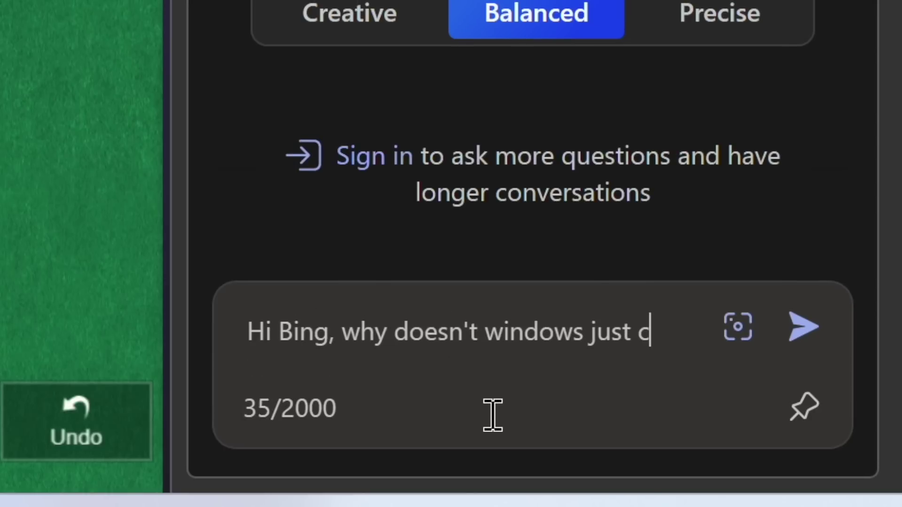
text(ome with solit)
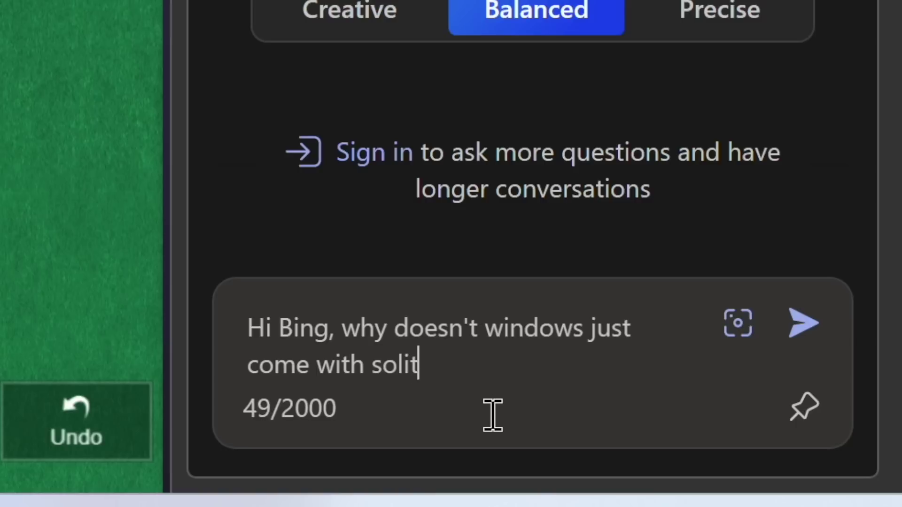
text(use)
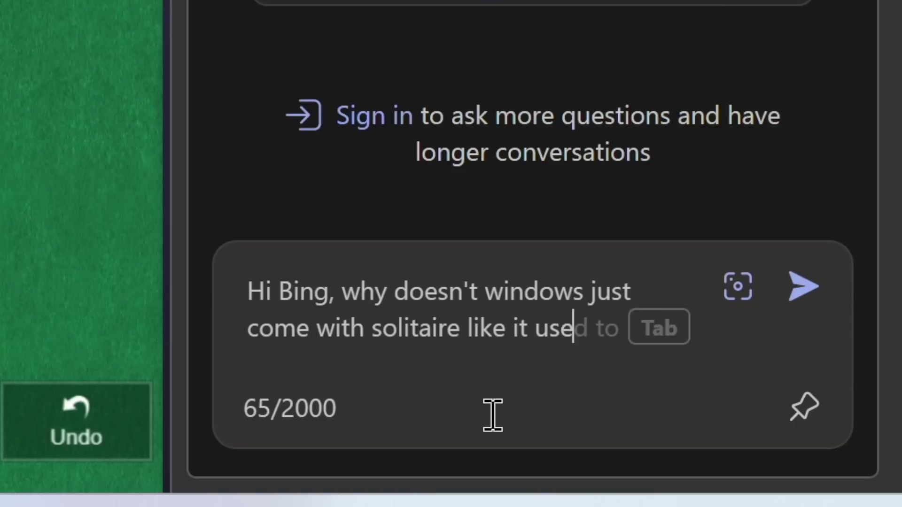
text(d to)
Send the solitaire question to Bing chat and close the Edge window.
key(Return)
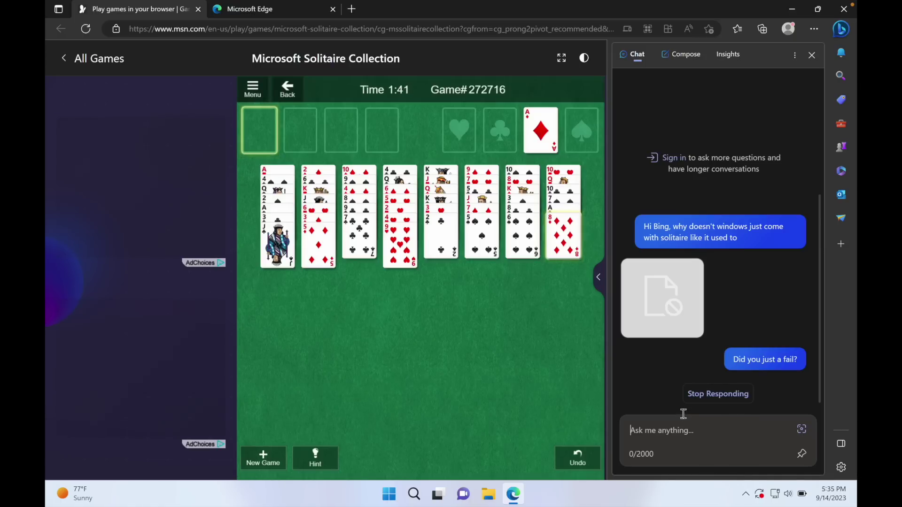
click(847, 10)
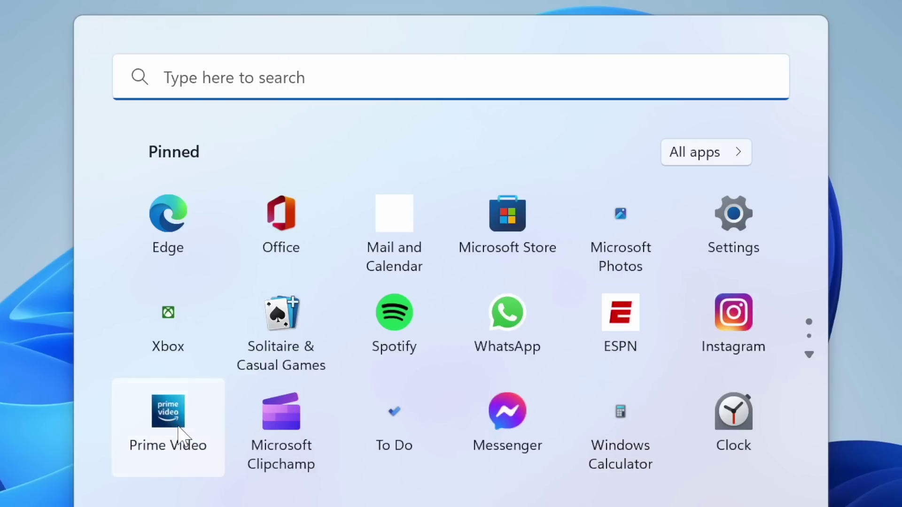
Drag the Prime Video tile slightly within the pinned apps in the Start menu.
drag(178, 435, 184, 437)
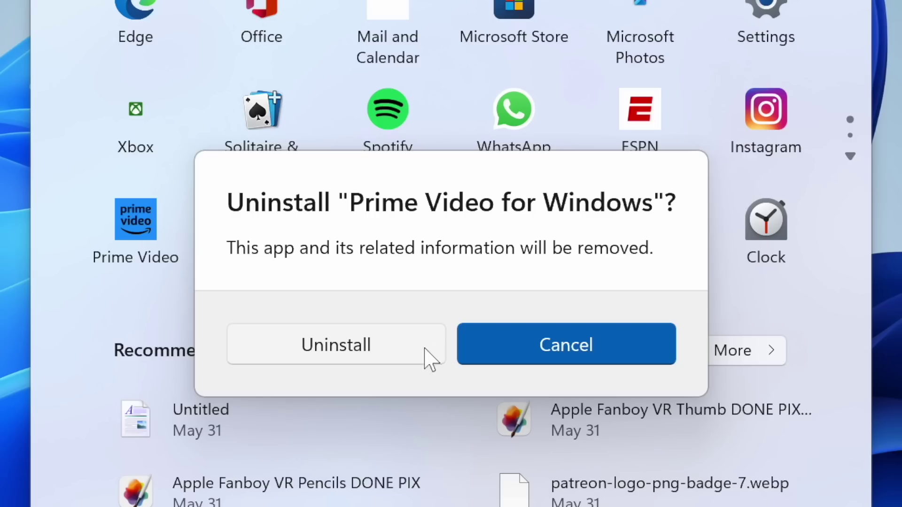
Confirm the Prime Video uninstall, start installing Windows Calculator, and launch Family from All apps.
click(424, 349)
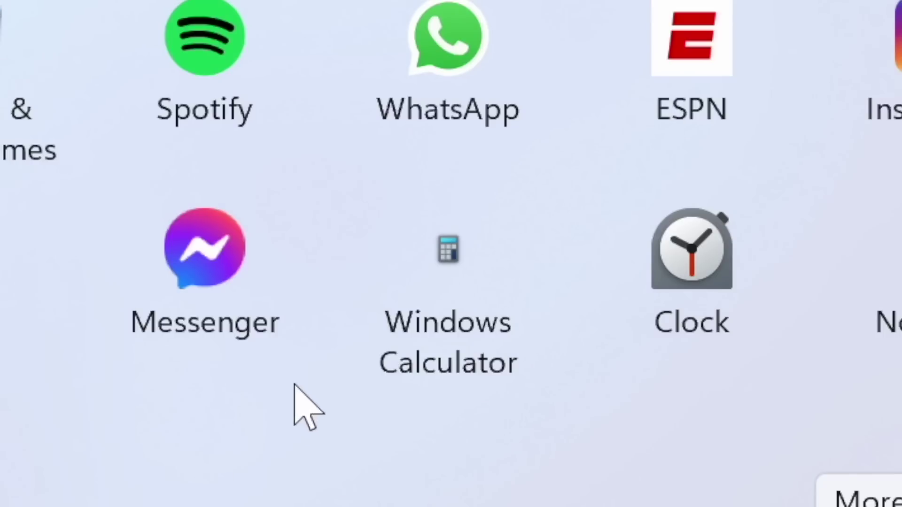
click(449, 253)
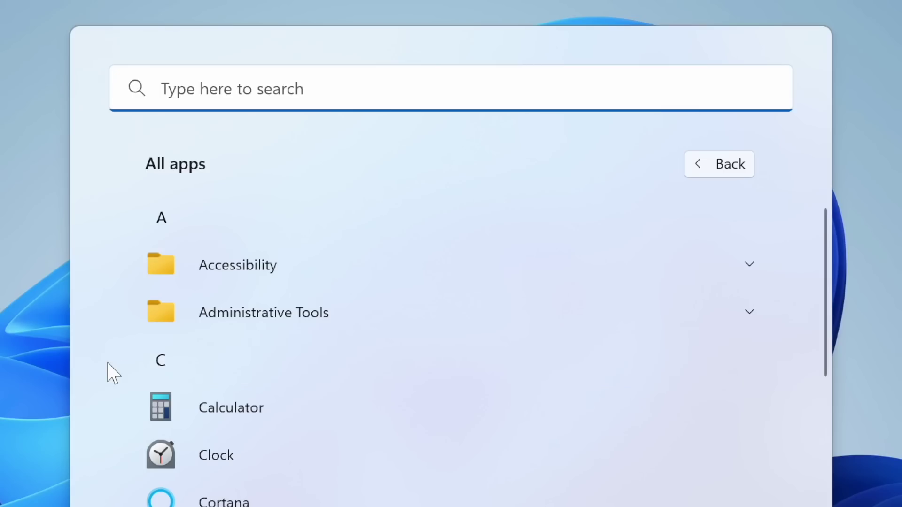
scroll(107, 373, down, 5)
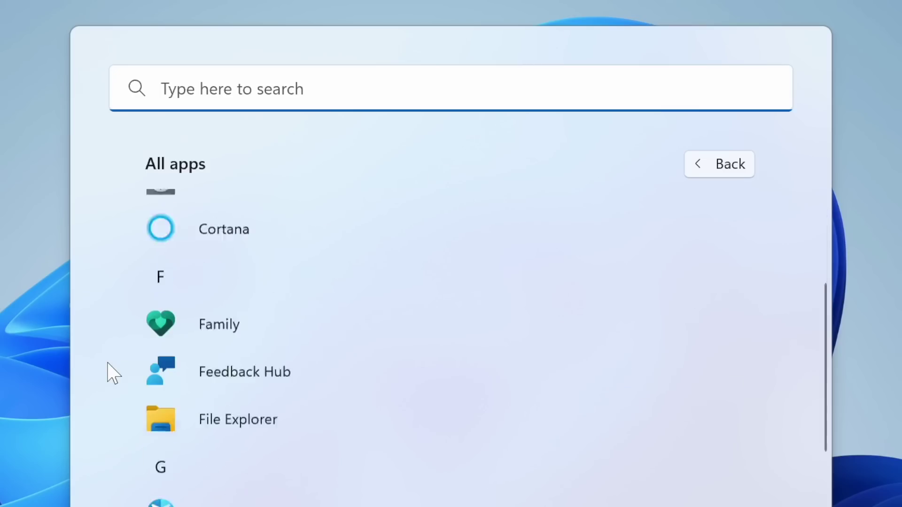
click(221, 251)
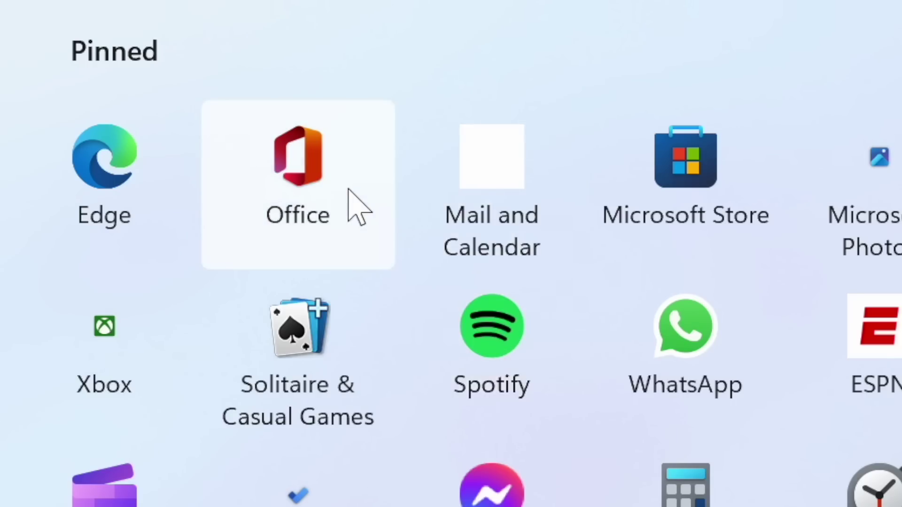
Launch Office, choose Yes to stay signed in, and try a blank Word document.
click(357, 207)
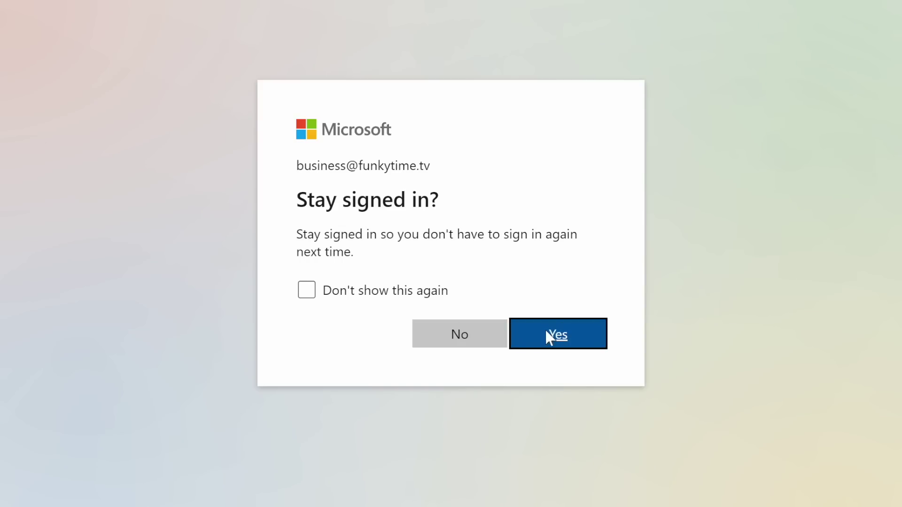
click(546, 335)
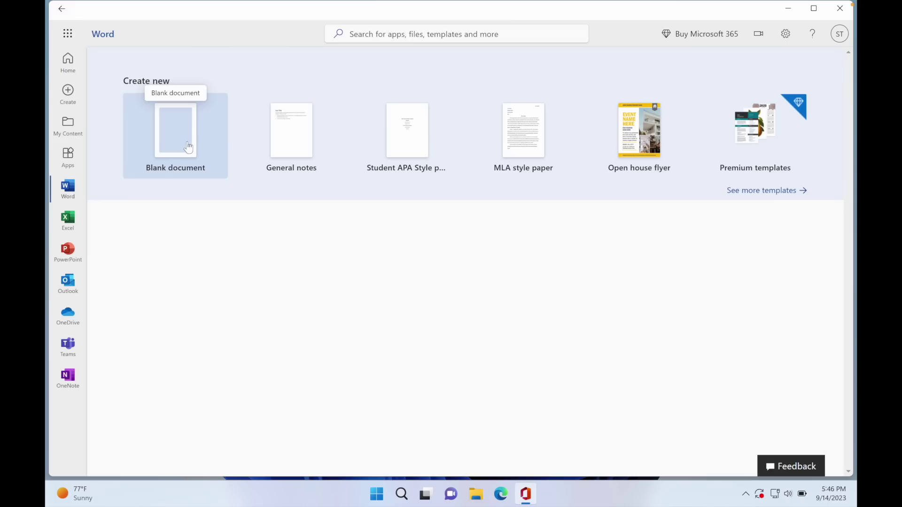
click(186, 141)
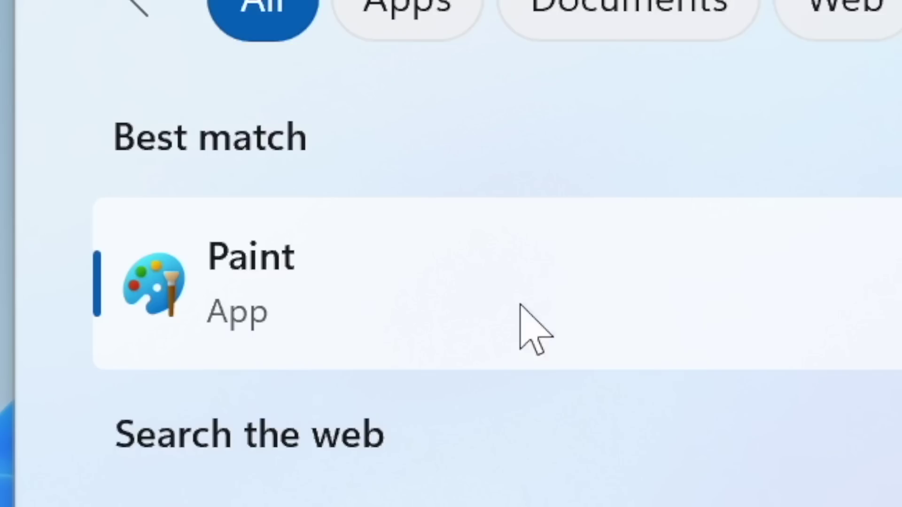
Open Paint from the search results and try adding a custom palette colour via Edit colors.
click(520, 328)
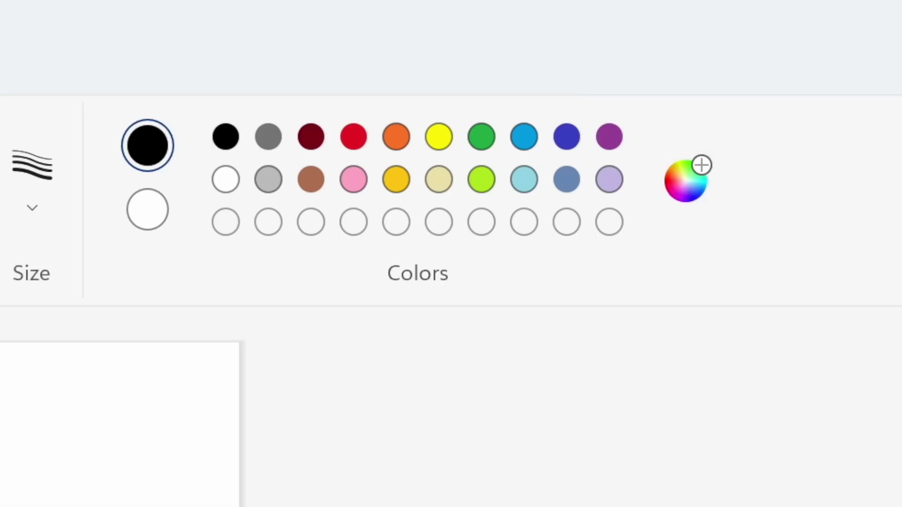
click(686, 181)
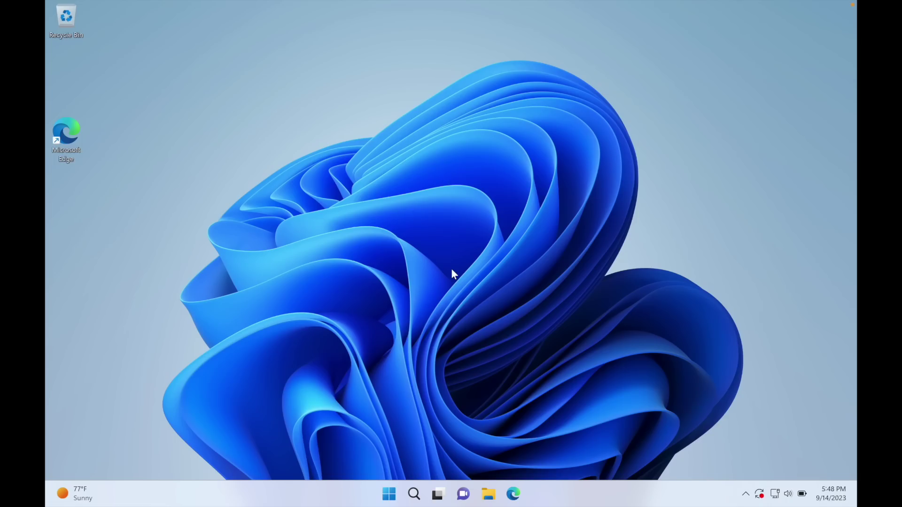
Start the missing important Windows updates, then apply the Glow theme in Personalization.
mouse_move(763, 494)
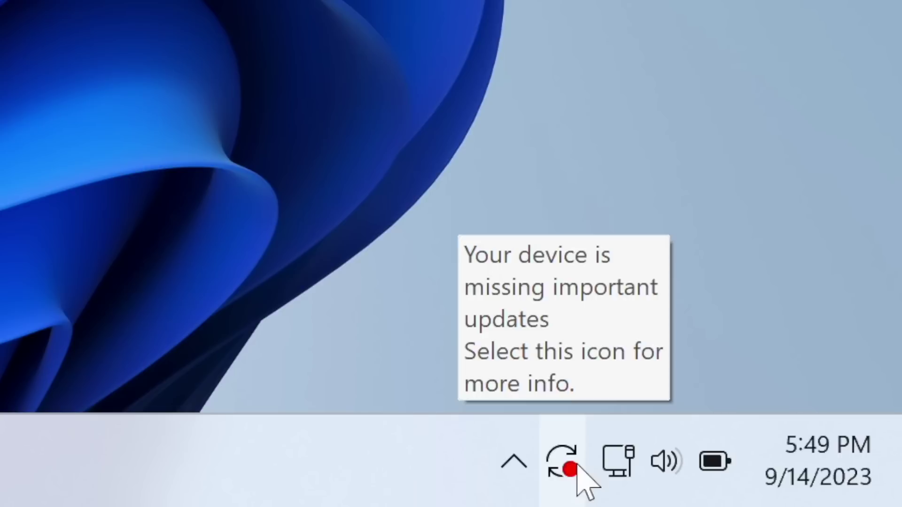
click(566, 465)
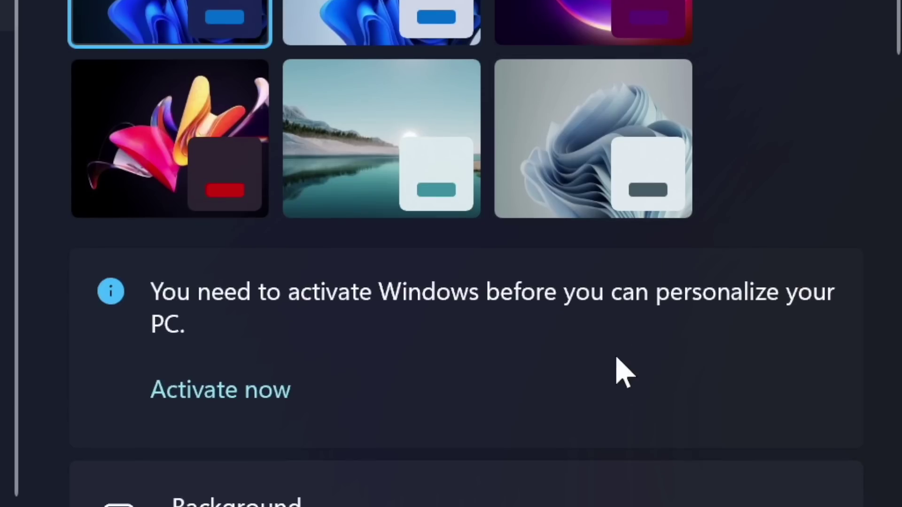
scroll(615, 371, down, 1)
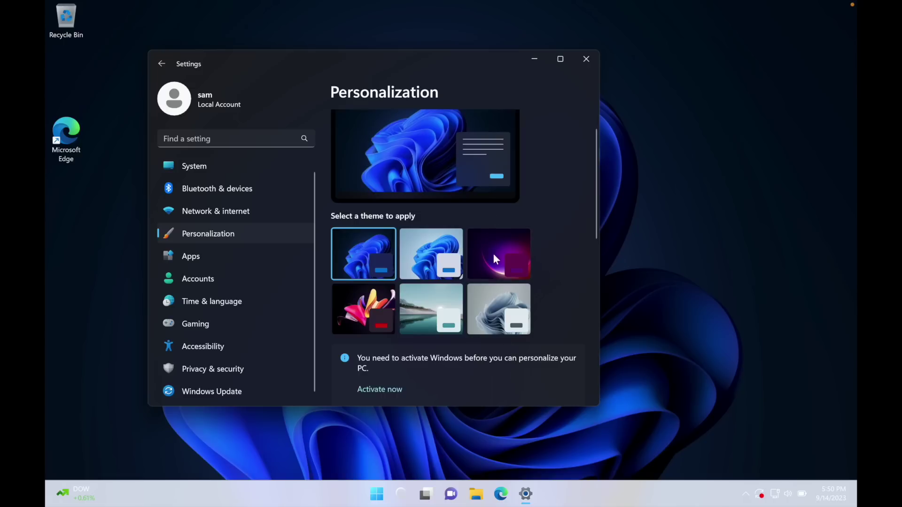
click(493, 253)
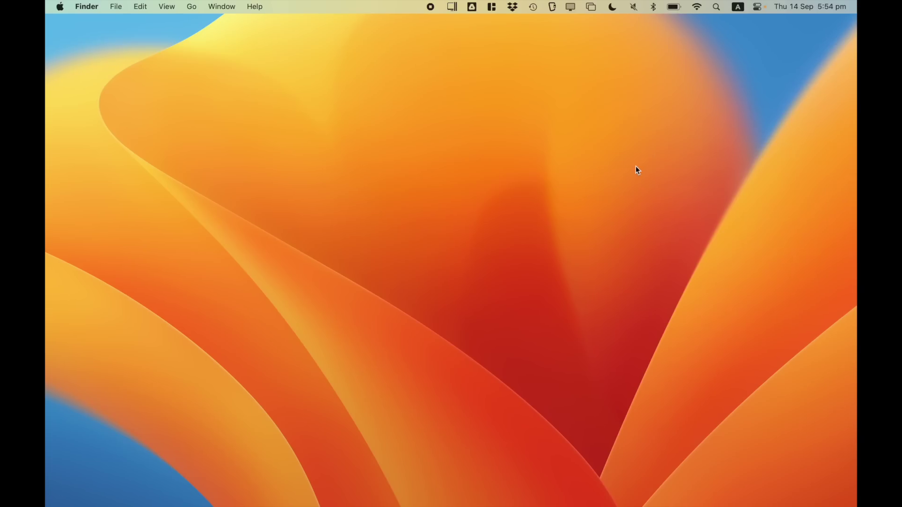
Scroll through the macOS Disk Not Ejected Properly notifications, then return to the Windows Start menu.
click(776, 5)
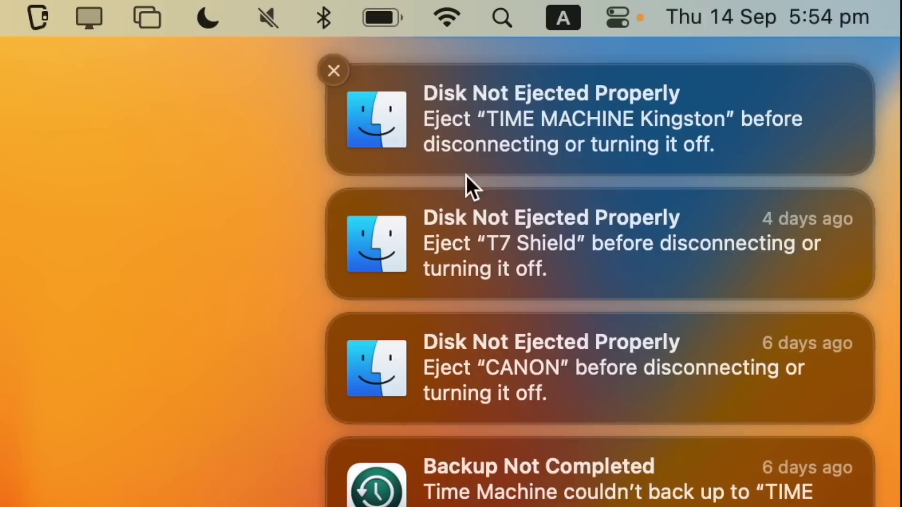
scroll(469, 500, down, 6)
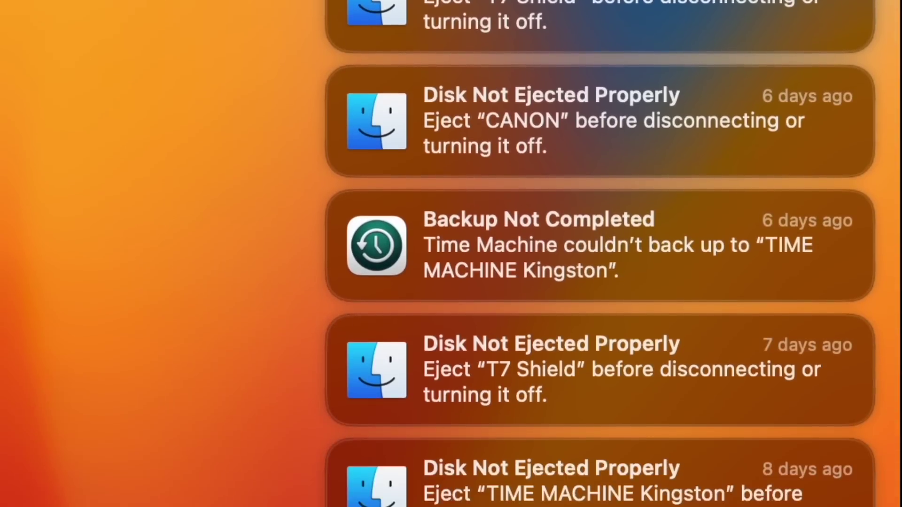
scroll(497, 236, down, 10)
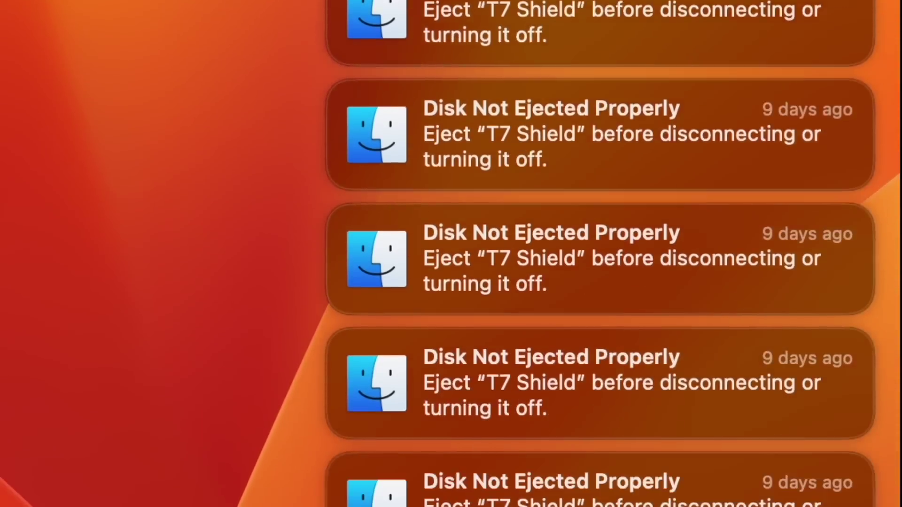
scroll(600, 254, down, 5)
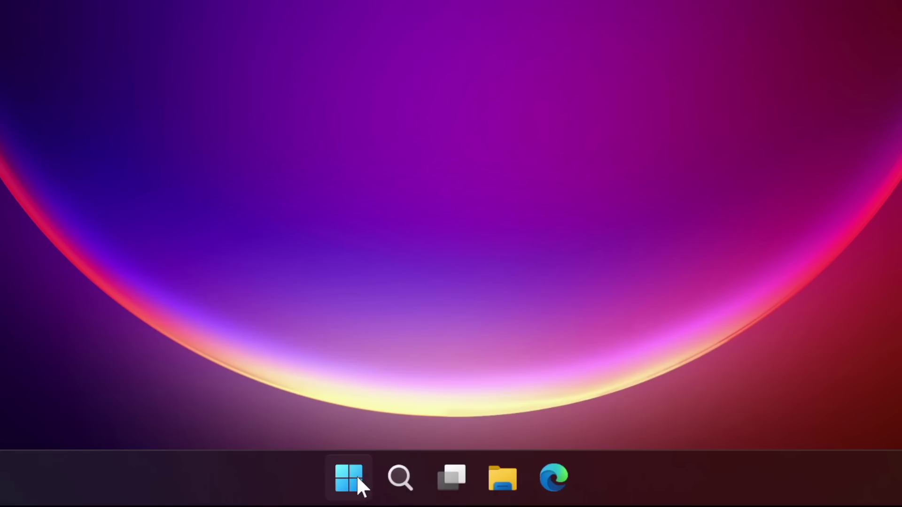
click(356, 475)
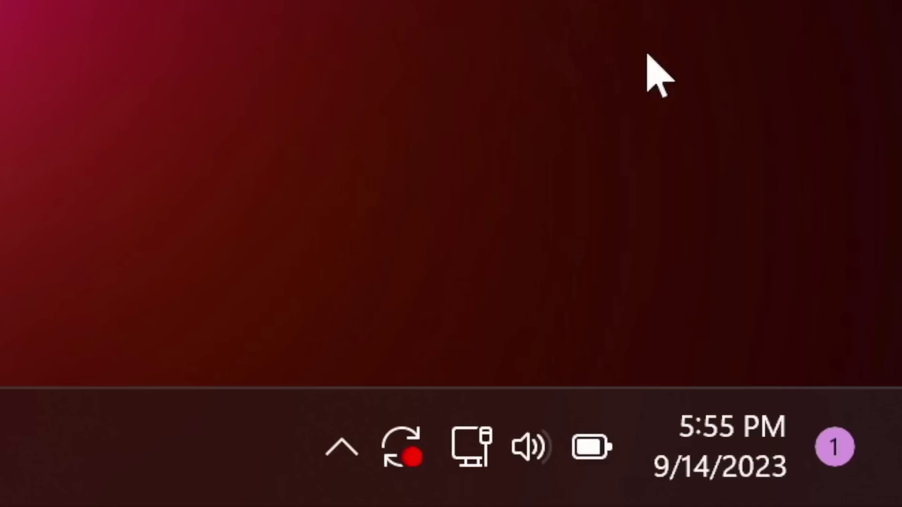
View the taskbar calendar flyout, then browse the Xbox Game Pass cloud gaming catalog.
click(822, 429)
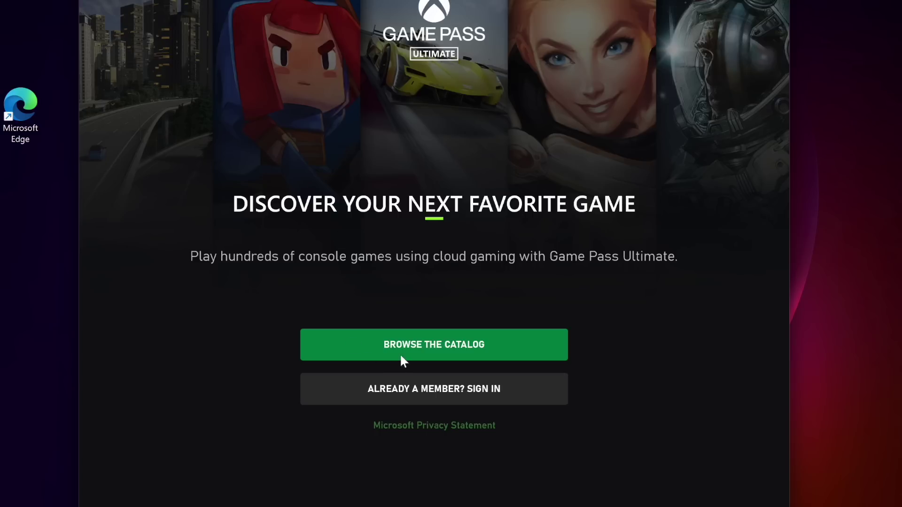
click(428, 340)
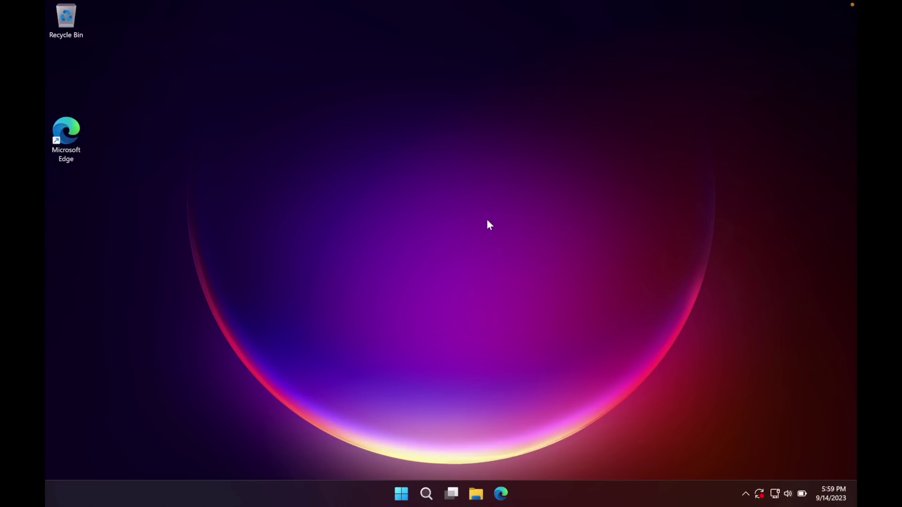
Sweep a selection rectangle across the empty Windows desktop after closing Xbox.
drag(721, 433, 840, 469)
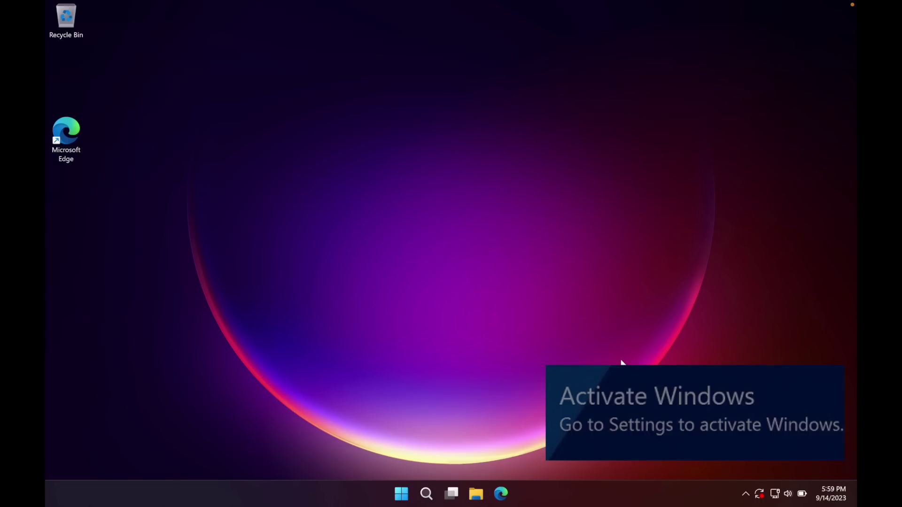